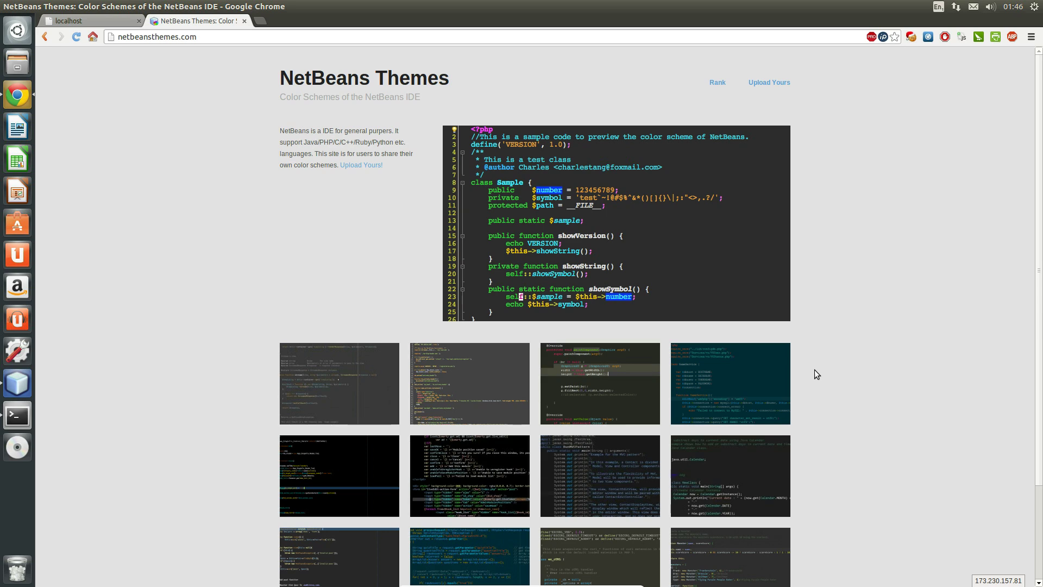
{"action": "scroll", "coordinate": [814, 369], "scroll_direction": "down", "scroll_amount": 3}
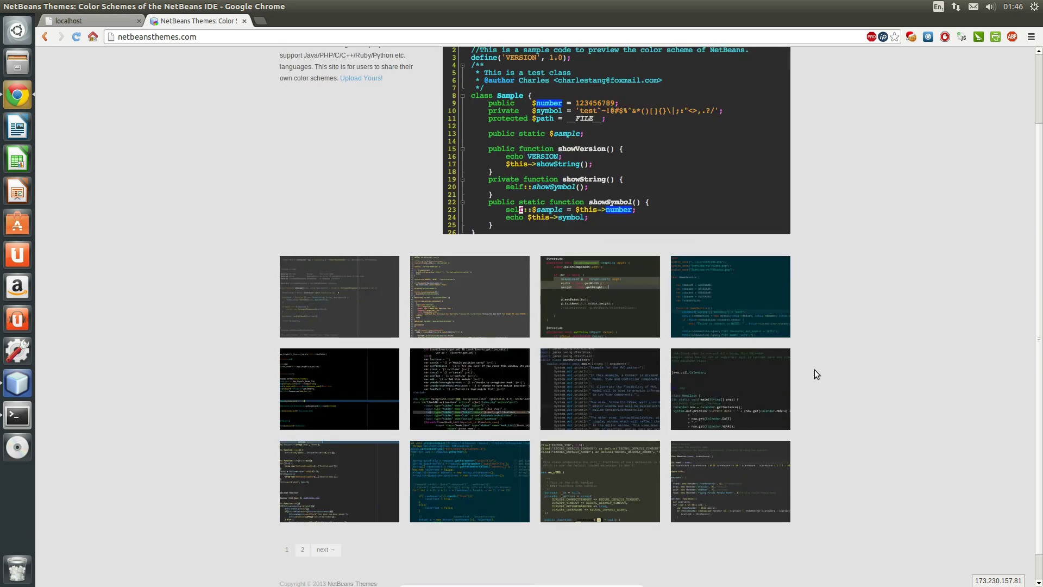
{"action": "scroll", "coordinate": [814, 370], "scroll_direction": "down", "scroll_amount": 1}
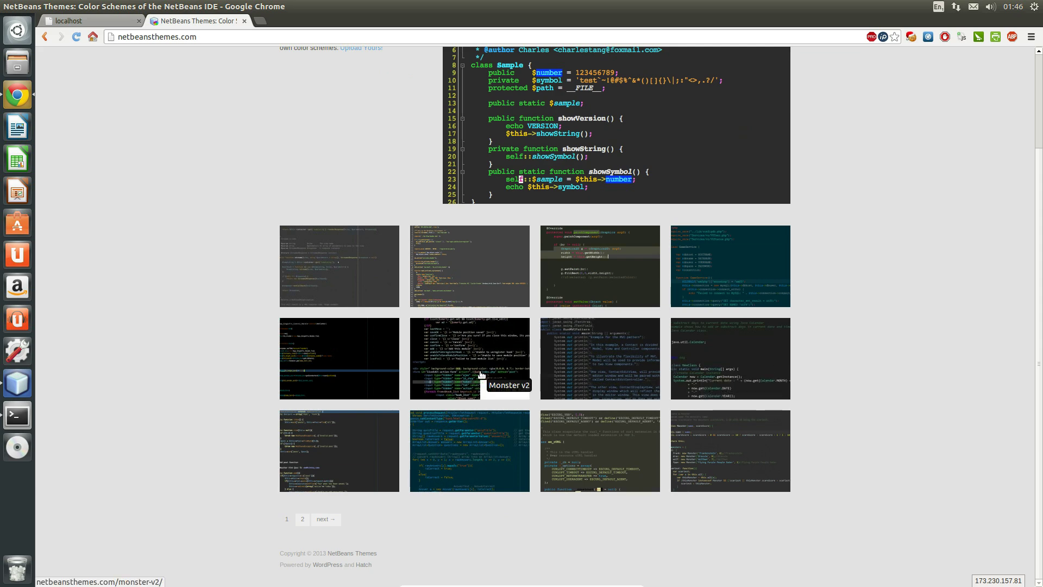
{"action": "scroll", "coordinate": [482, 376], "scroll_direction": "up", "scroll_amount": 3}
{"action": "scroll", "coordinate": [481, 376], "scroll_direction": "up", "scroll_amount": 1}
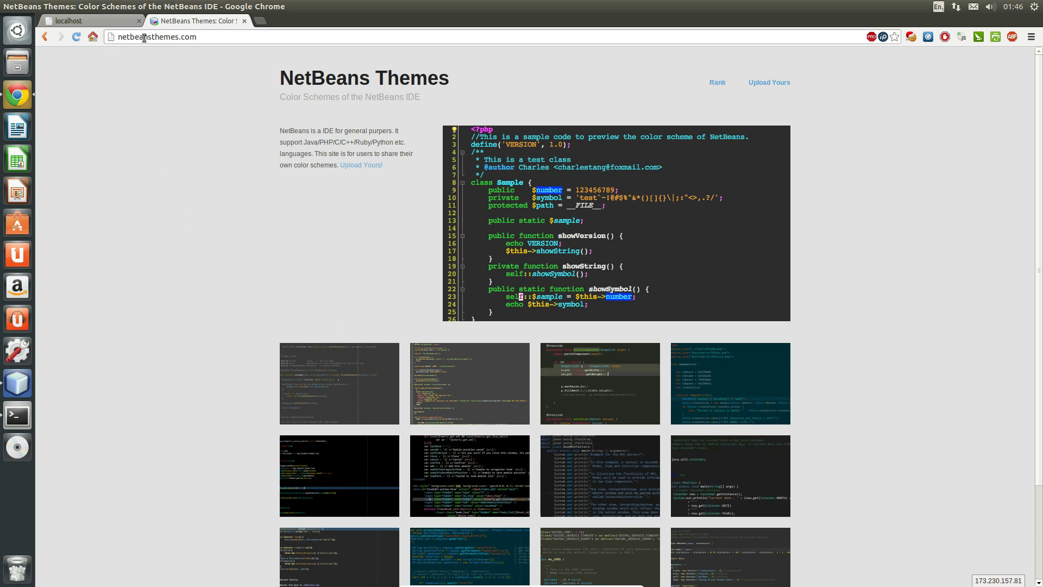
{"action": "scroll", "coordinate": [405, 335], "scroll_direction": "down", "scroll_amount": 2}
{"action": "scroll", "coordinate": [405, 336], "scroll_direction": "down", "scroll_amount": 2}
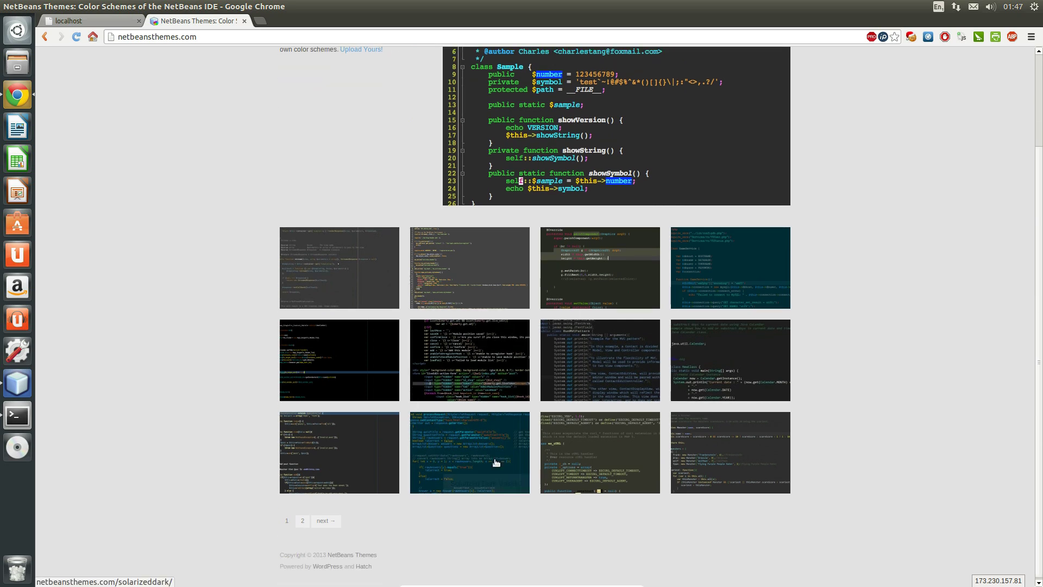
- Open Monster v2 in a background tab and go to the second page of themes
{"action": "middle_click", "coordinate": [499, 358]}
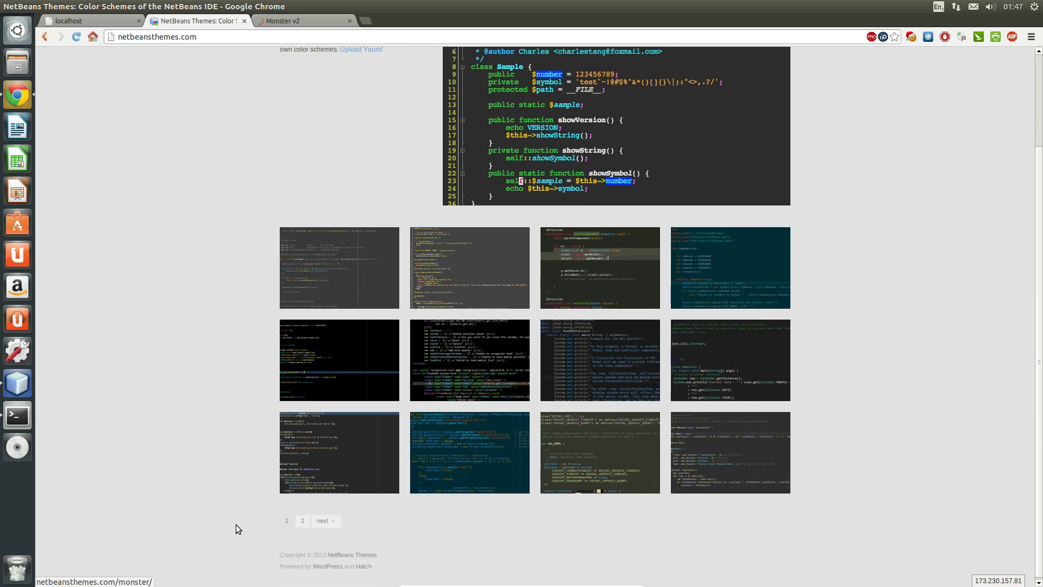
{"action": "left_click", "coordinate": [308, 522]}
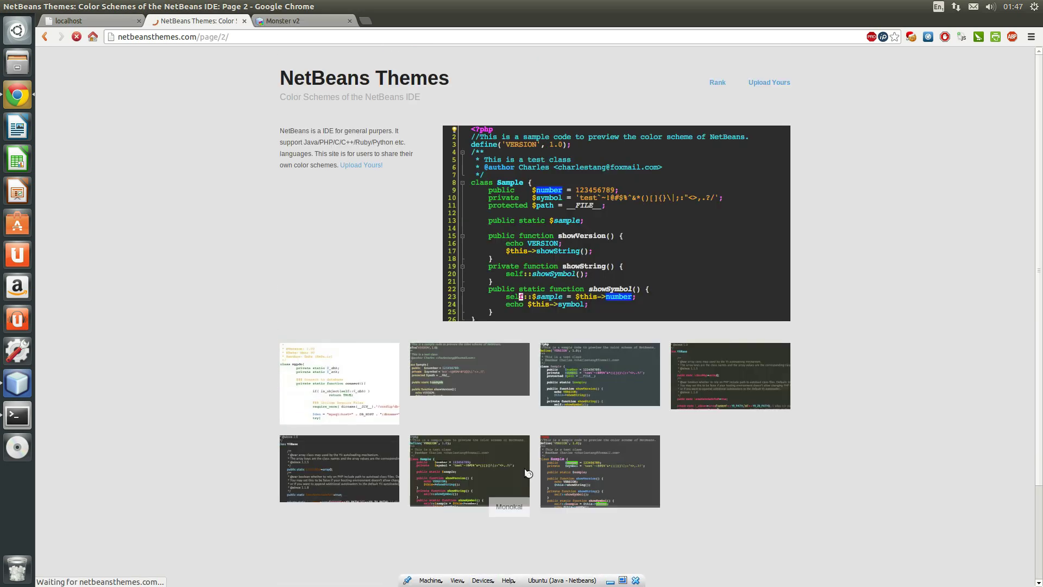
{"action": "scroll", "coordinate": [528, 474], "scroll_direction": "down", "scroll_amount": 2}
{"action": "scroll", "coordinate": [527, 472], "scroll_direction": "down", "scroll_amount": 2}
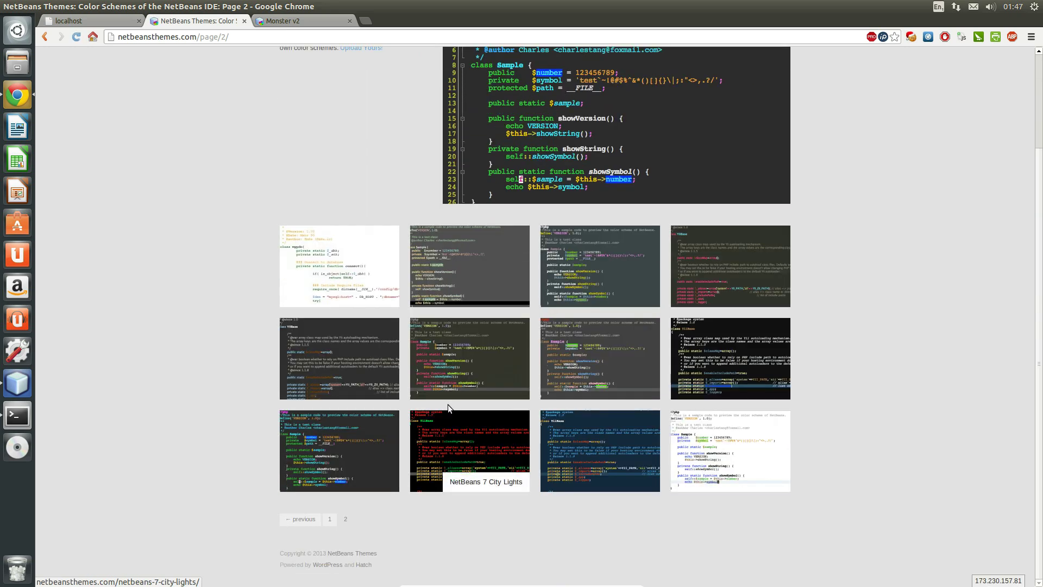
- Open the NetBeans 7 City Lights theme page and compare it with Monster v2
{"action": "left_click", "coordinate": [455, 441]}
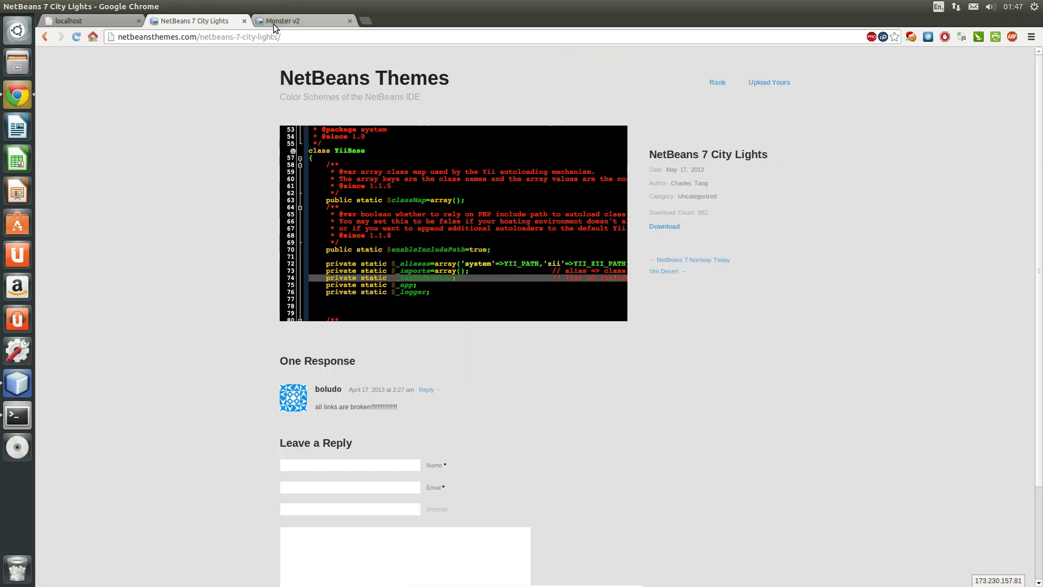
{"action": "left_click", "coordinate": [274, 24]}
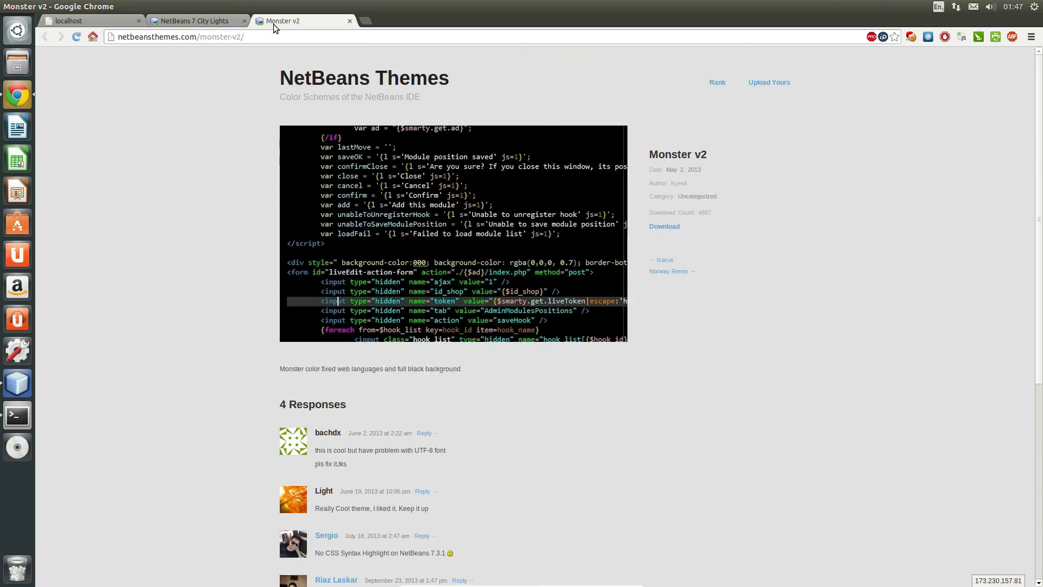
{"action": "left_click", "coordinate": [191, 22]}
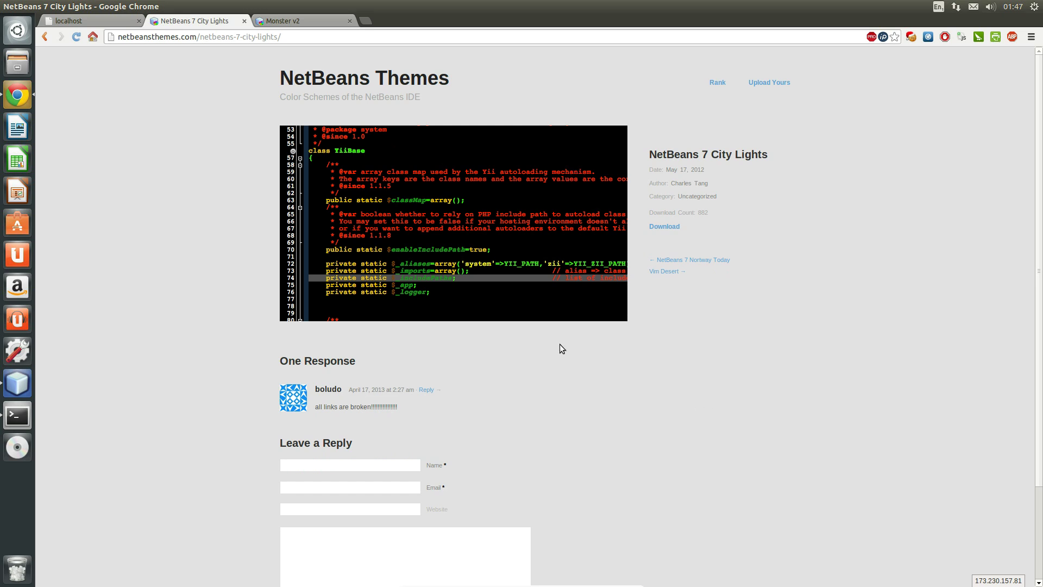
- Download NB7.1.2-citylights.zip and inspect its config folder and build.info in Archive Manager
{"action": "left_click", "coordinate": [664, 227]}
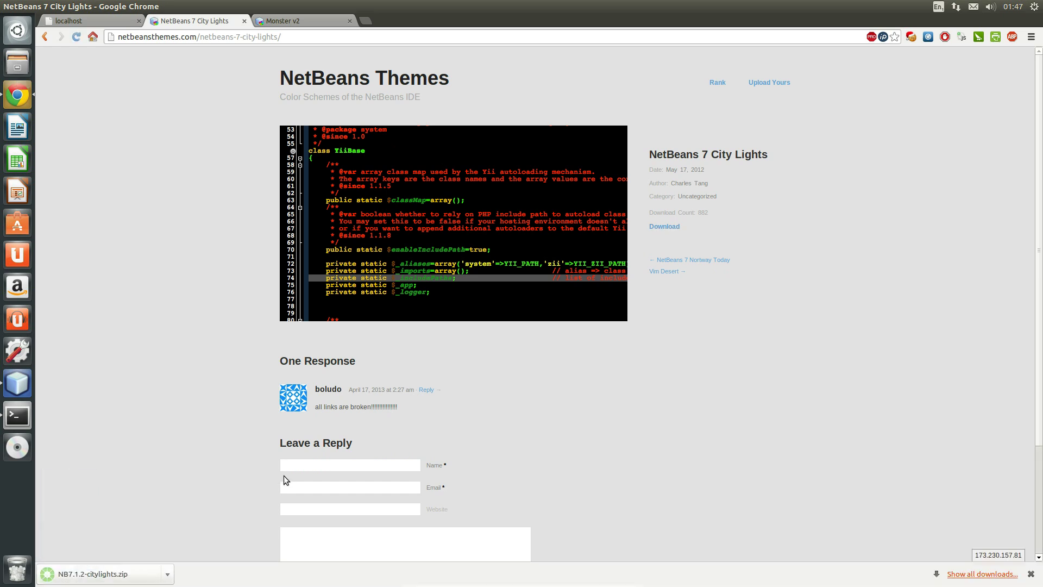
{"action": "left_click", "coordinate": [90, 574]}
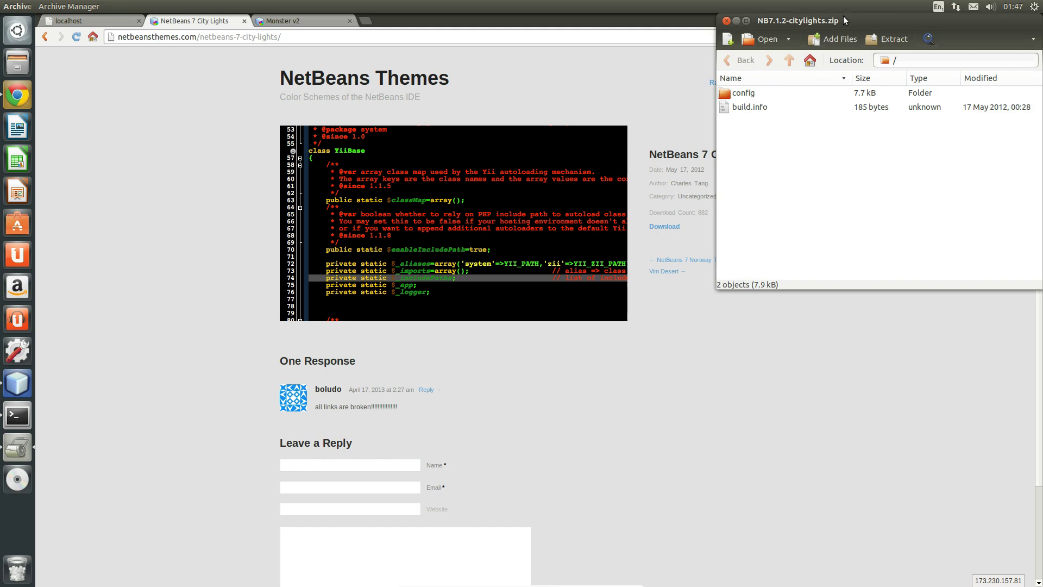
{"action": "left_click_drag", "start_coordinate": [847, 20], "coordinate": [554, 55]}
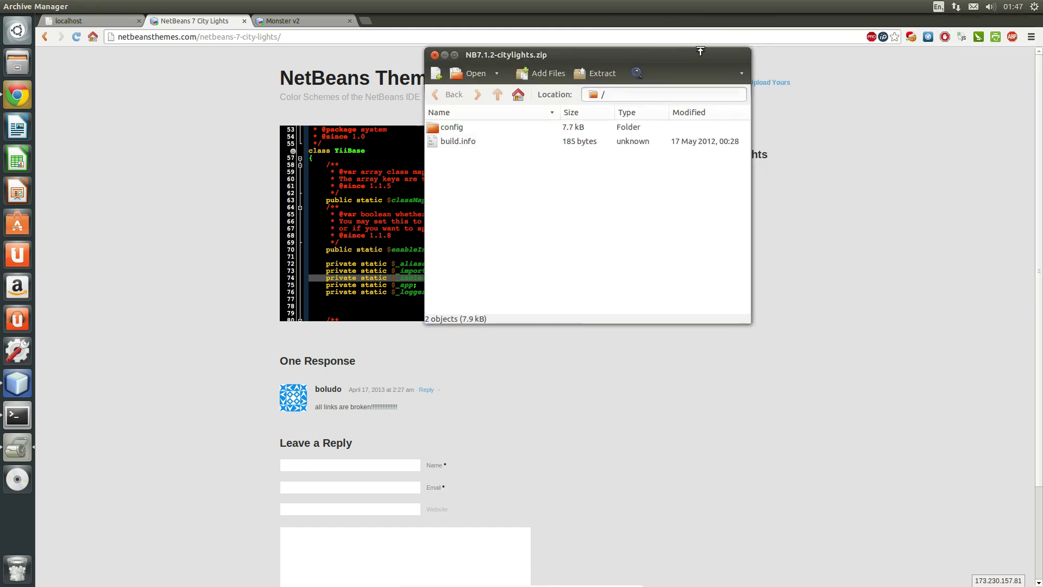
{"action": "left_click", "coordinate": [434, 55]}
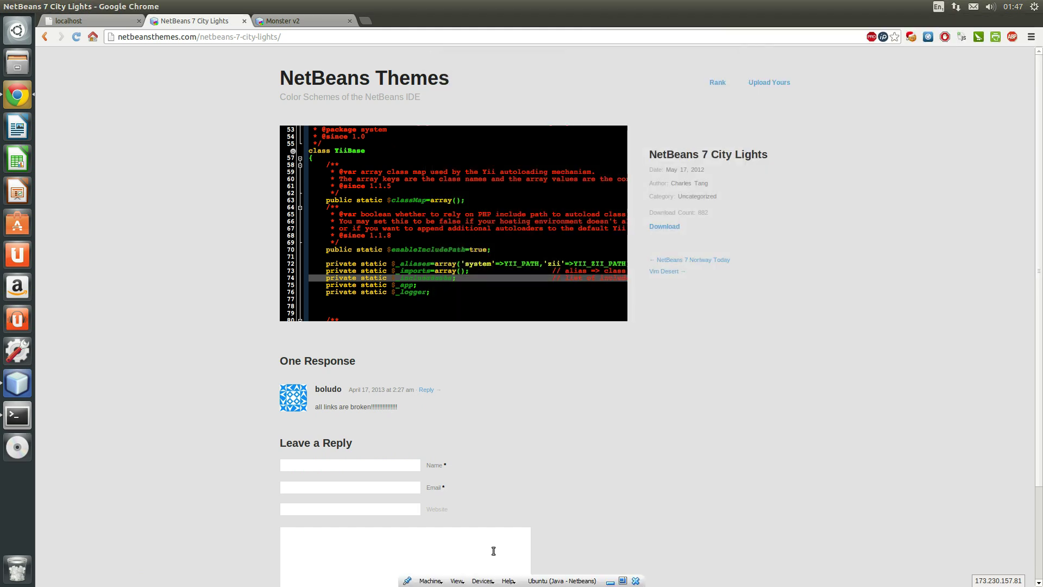
- Launch NetBeans and open the Fonts & Colors options on the NetBeans profile
{"action": "left_click", "coordinate": [18, 383]}
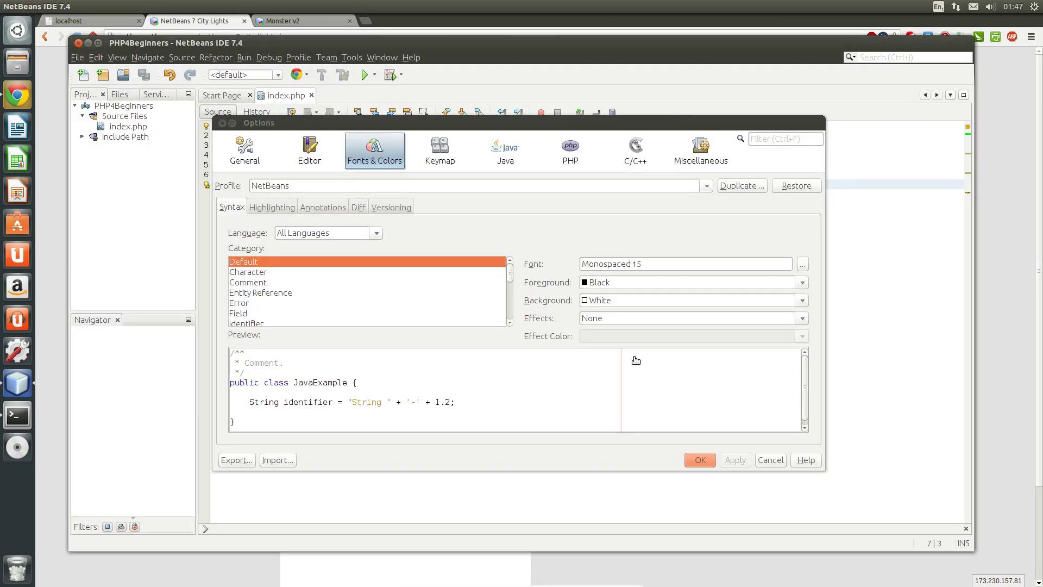
{"action": "left_click", "coordinate": [771, 460]}
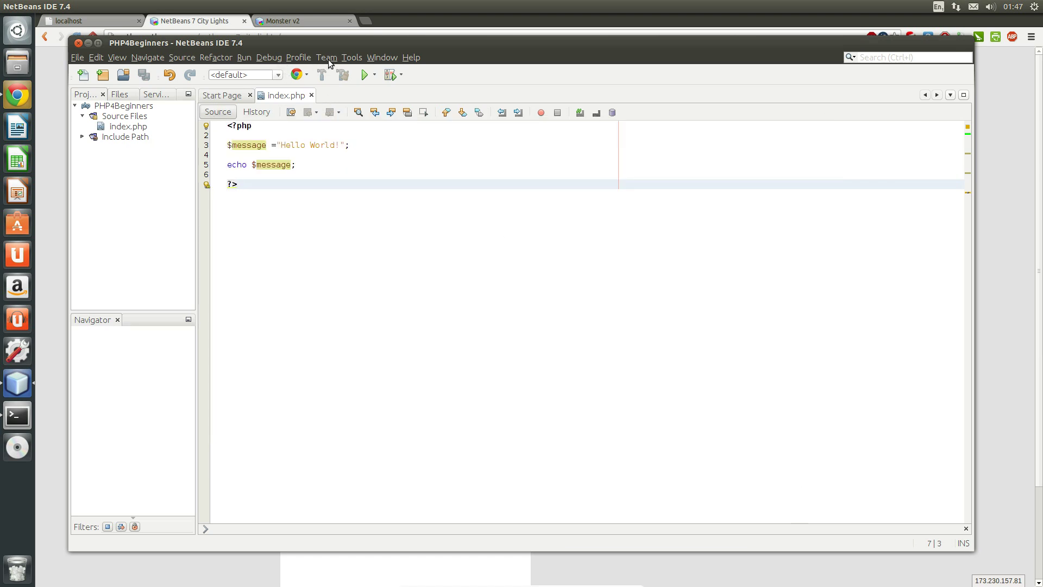
{"action": "left_click", "coordinate": [300, 57]}
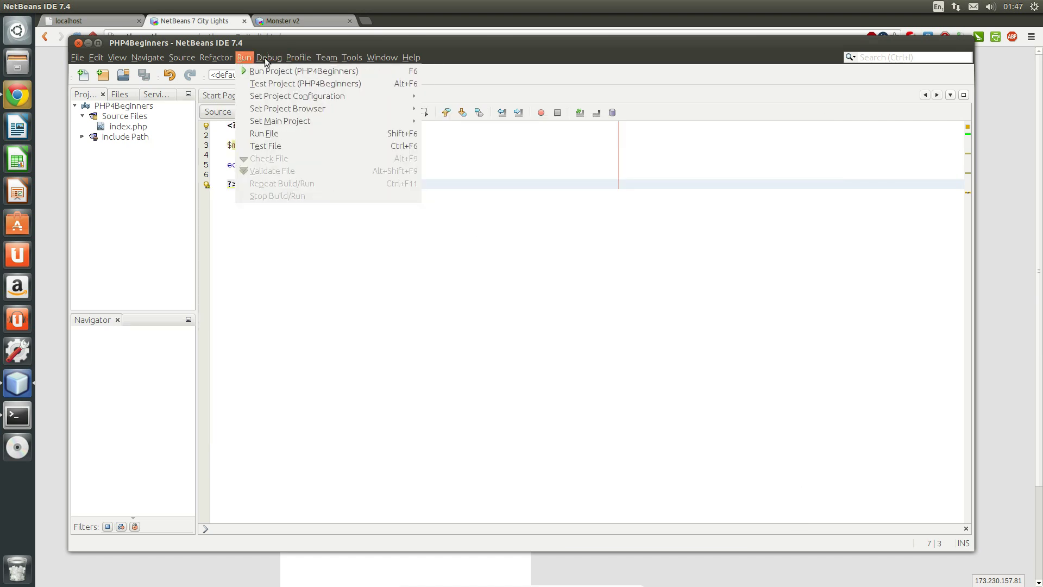
{"action": "mouse_move", "coordinate": [352, 58]}
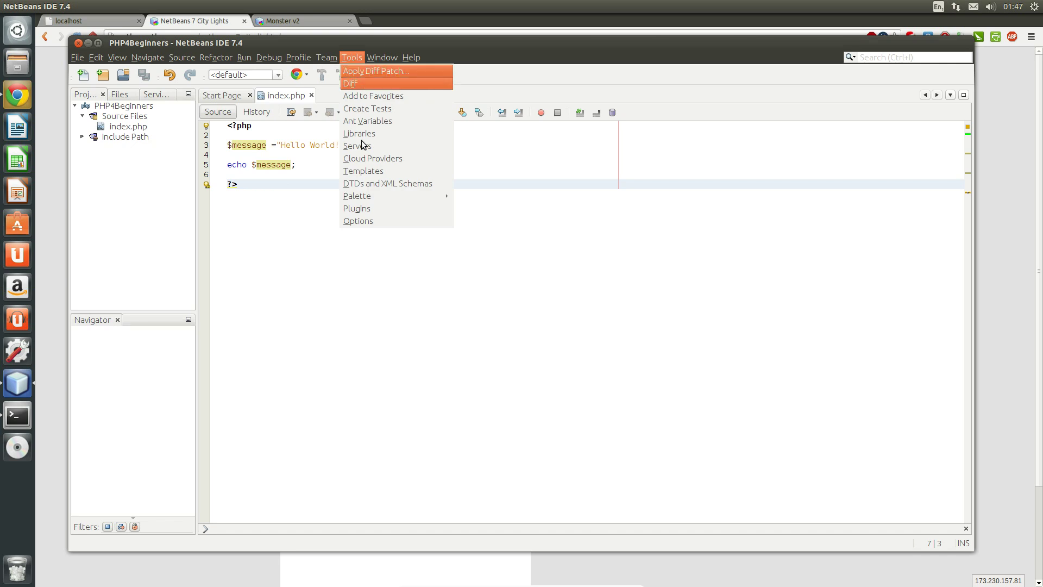
{"action": "left_click", "coordinate": [358, 220]}
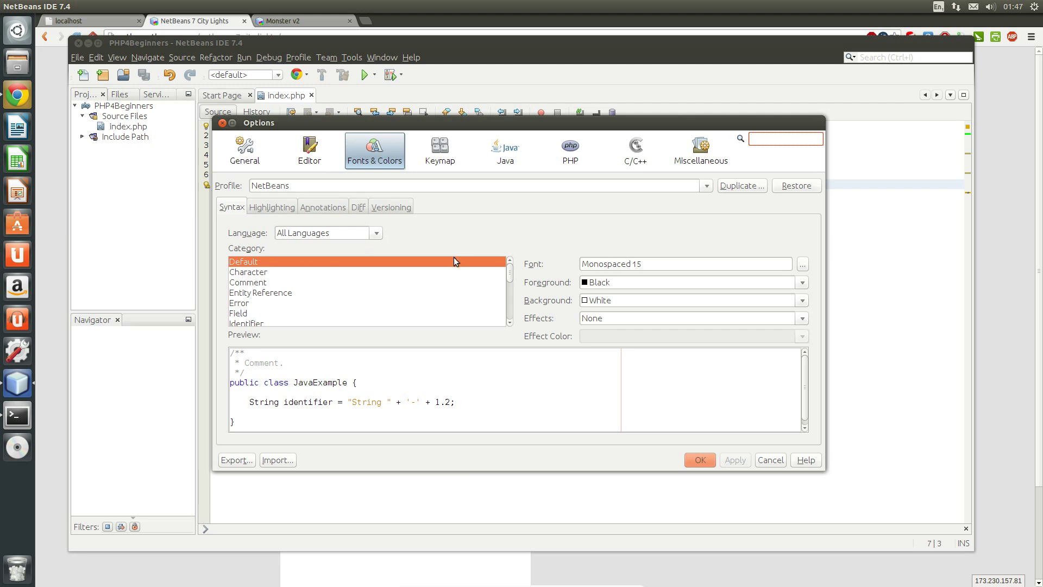
- Choose wilson18/Downloads/NB7.1.2-citylights.zip as the settings import file
{"action": "left_click", "coordinate": [278, 461]}
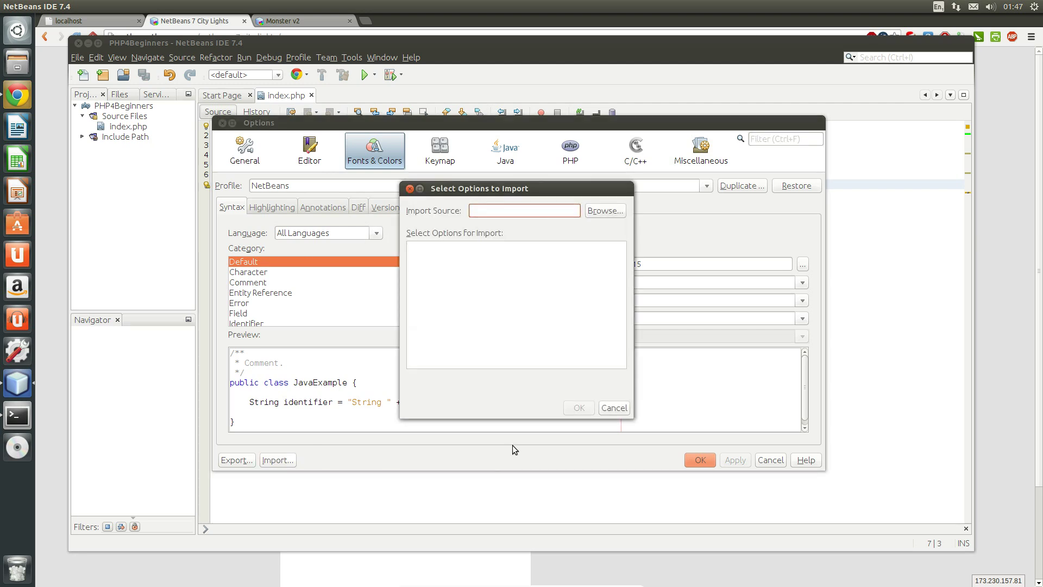
{"action": "left_click", "coordinate": [602, 212]}
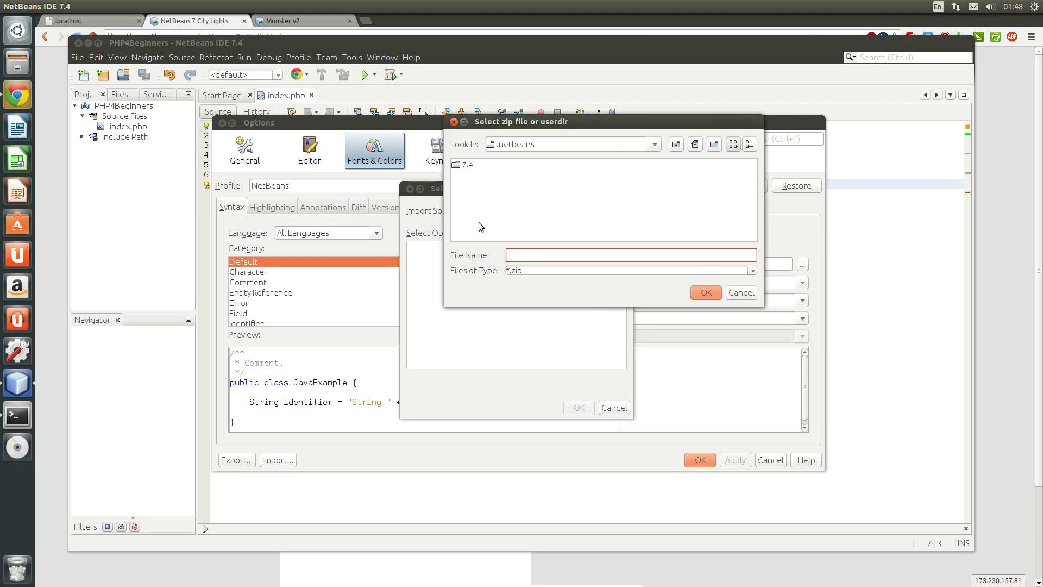
{"action": "left_click", "coordinate": [655, 144]}
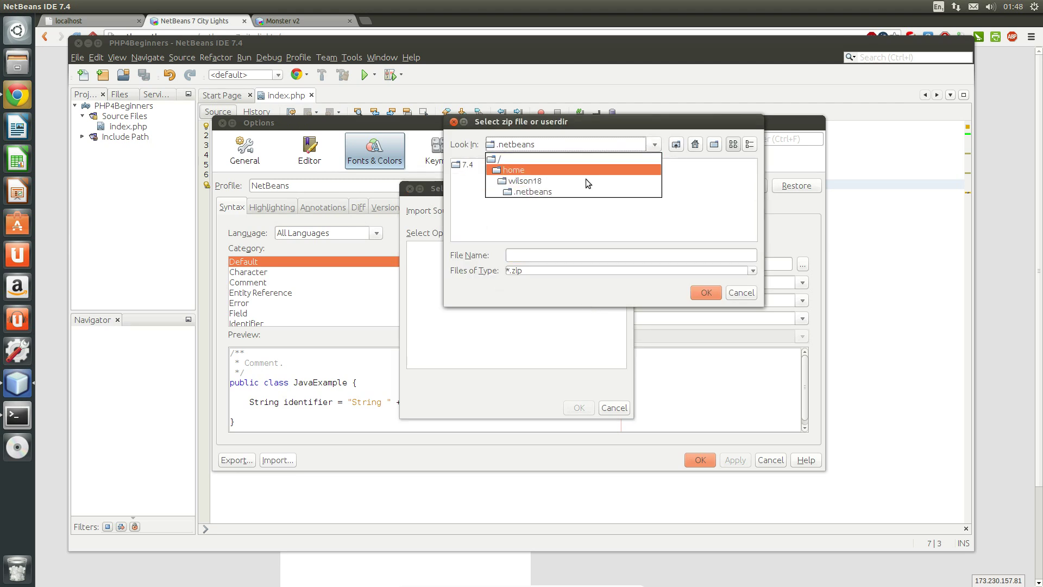
{"action": "left_click", "coordinate": [550, 180]}
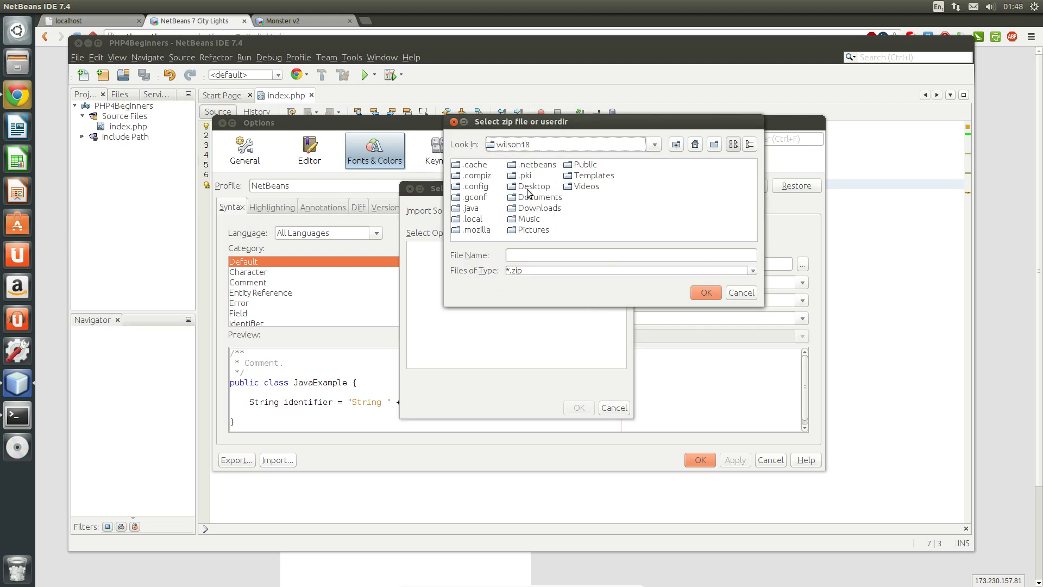
{"action": "double_click", "coordinate": [534, 208]}
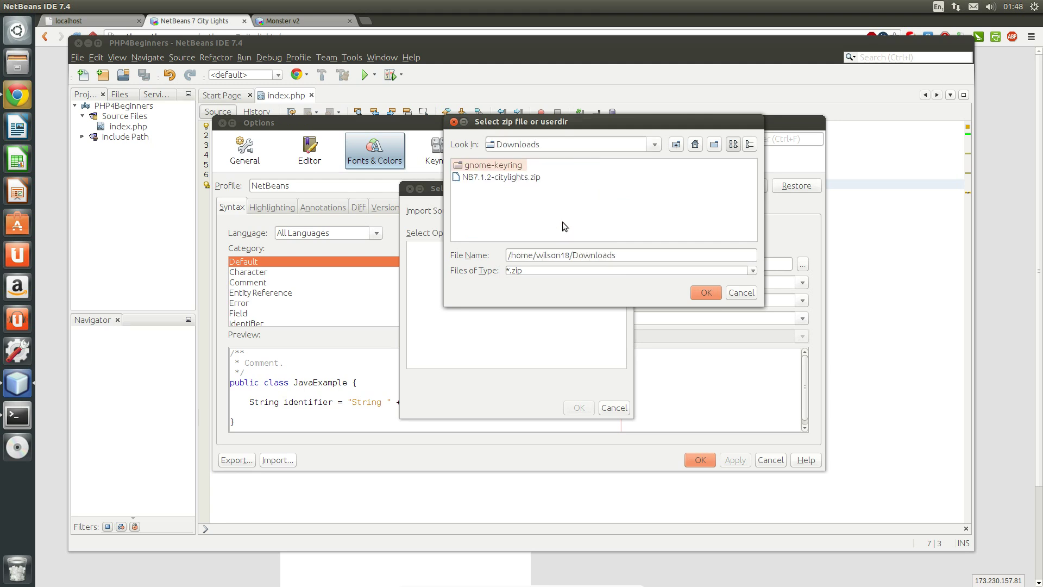
{"action": "left_click", "coordinate": [500, 178]}
{"action": "left_click", "coordinate": [706, 292]}
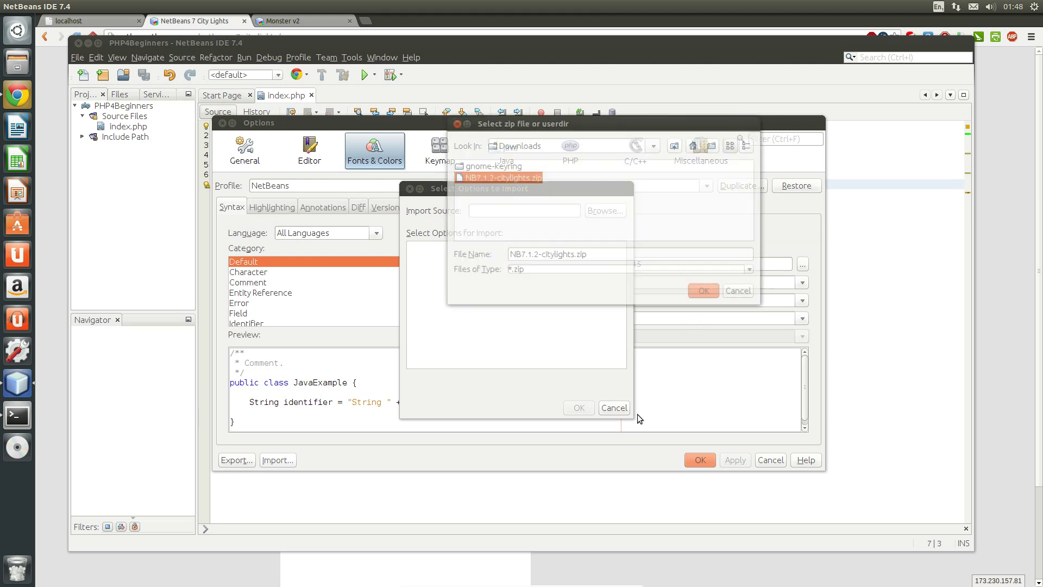
- Import all options from the City Lights file, confirming the overwrite and IDE restart
{"action": "left_click", "coordinate": [417, 262]}
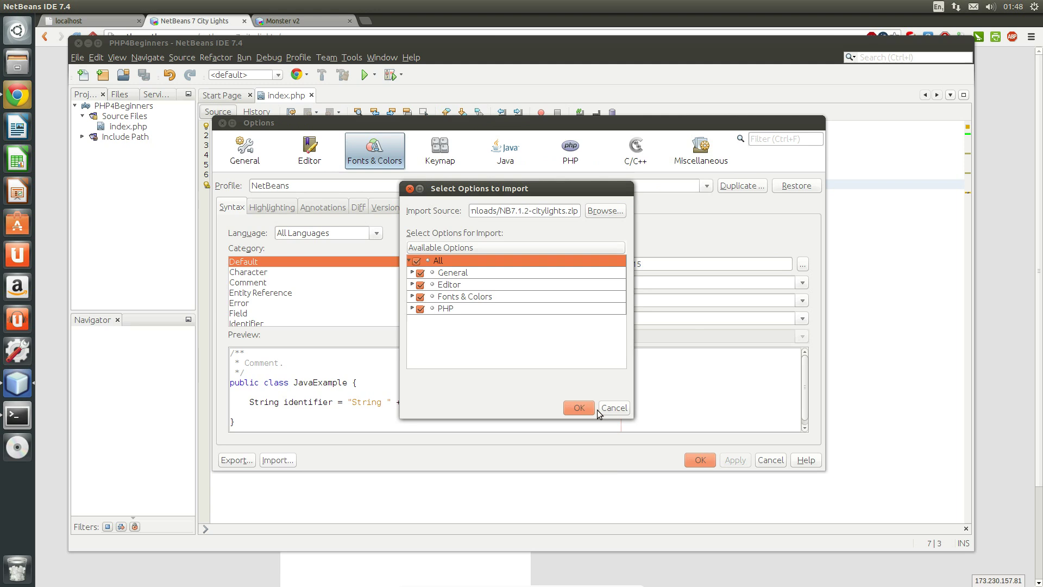
{"action": "left_click", "coordinate": [579, 407]}
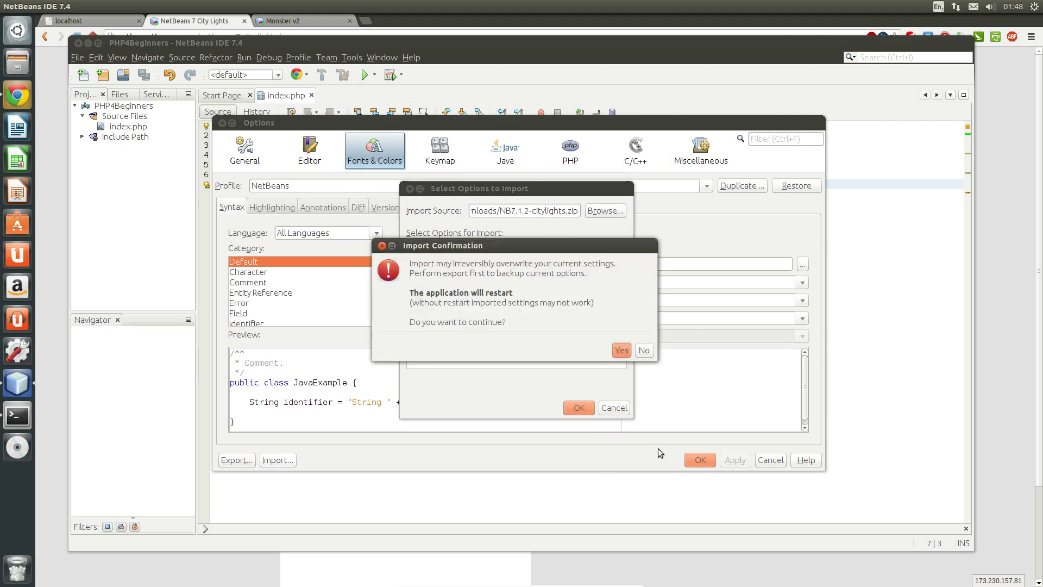
{"action": "left_click", "coordinate": [622, 351]}
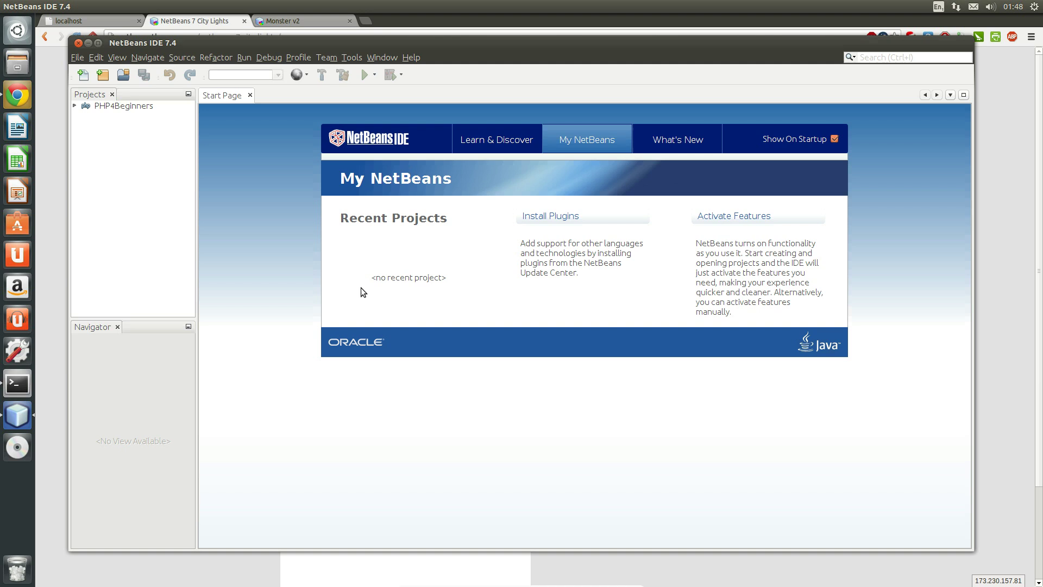
- Select City Lights as the Fonts & Colors profile, then apply and confirm it
{"action": "key", "text": "alt+t"}
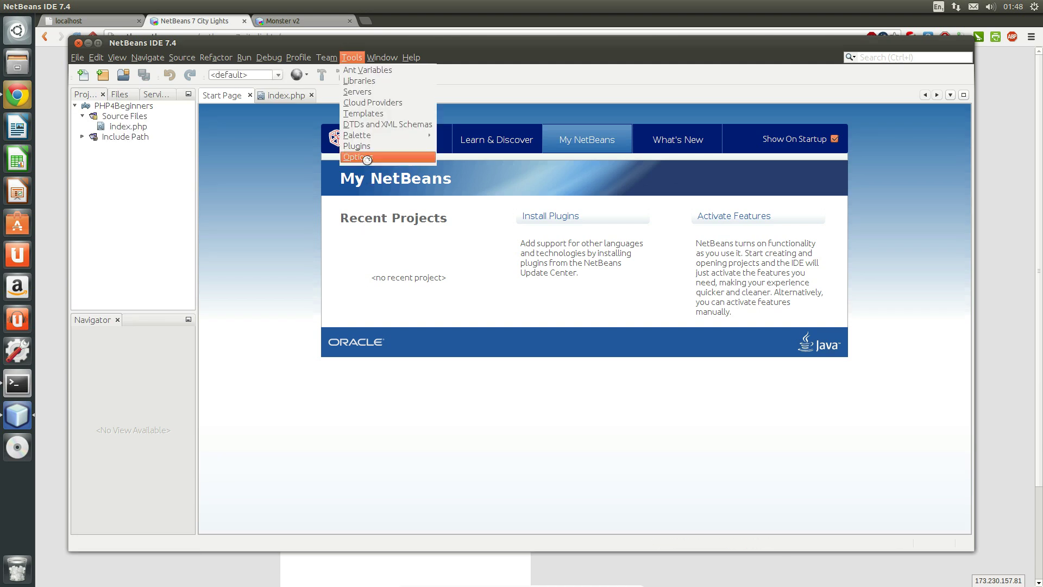
{"action": "left_click", "coordinate": [367, 160]}
{"action": "left_click", "coordinate": [374, 151]}
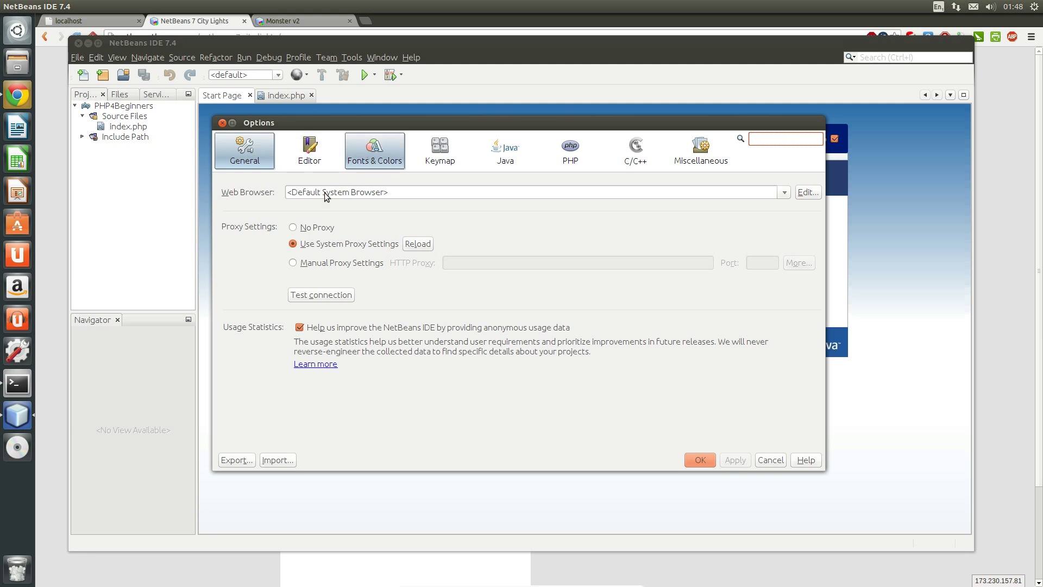
{"action": "left_click", "coordinate": [303, 186]}
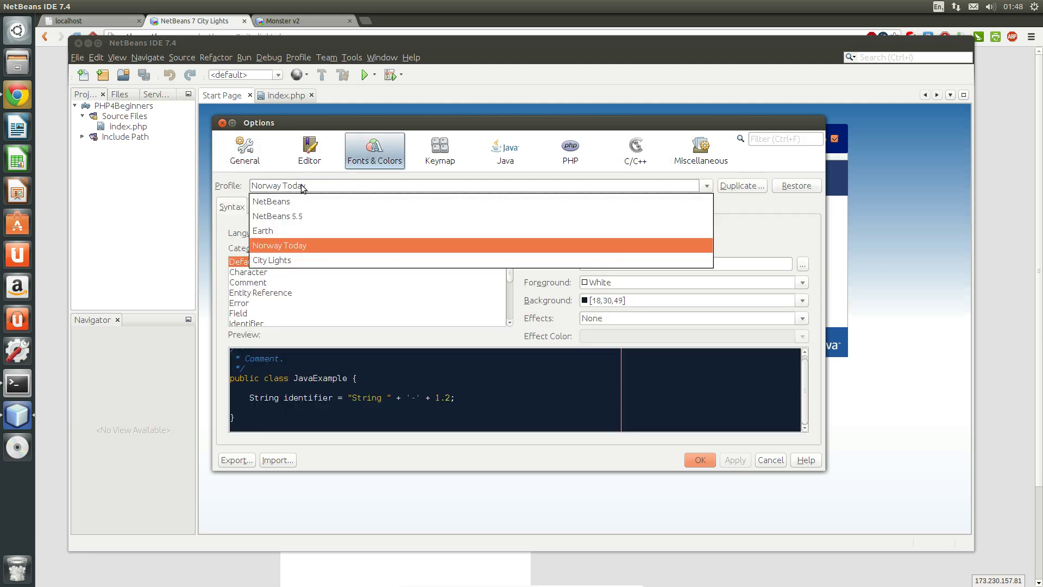
{"action": "left_click", "coordinate": [302, 188]}
{"action": "left_click", "coordinate": [302, 189]}
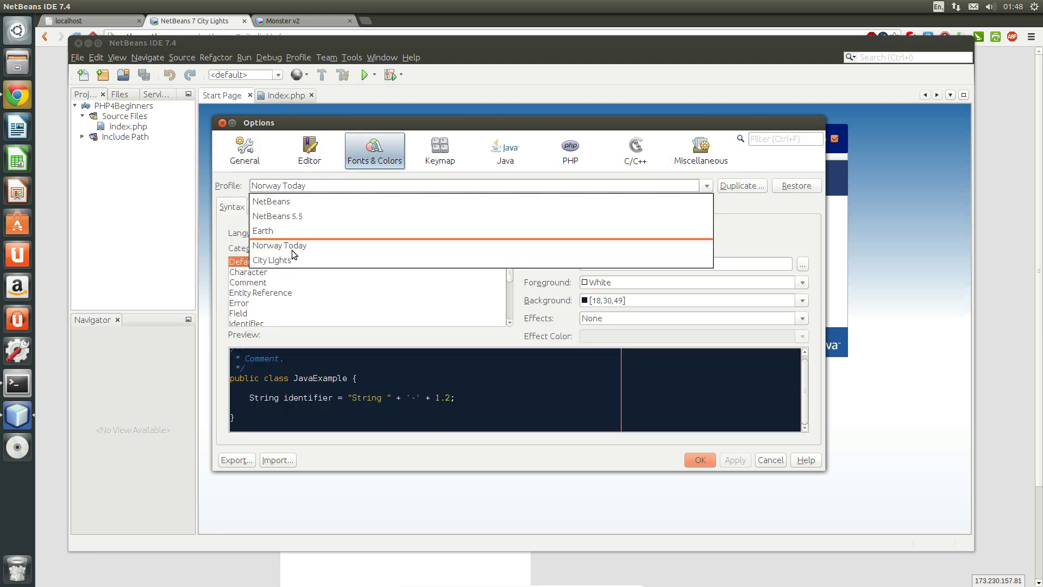
{"action": "left_click", "coordinate": [292, 265]}
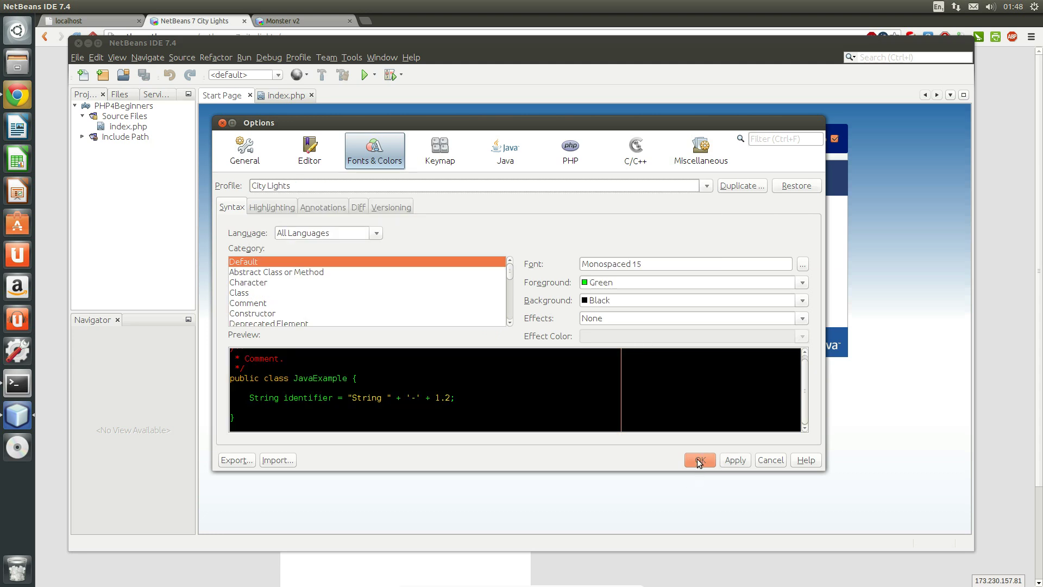
{"action": "left_click", "coordinate": [729, 464]}
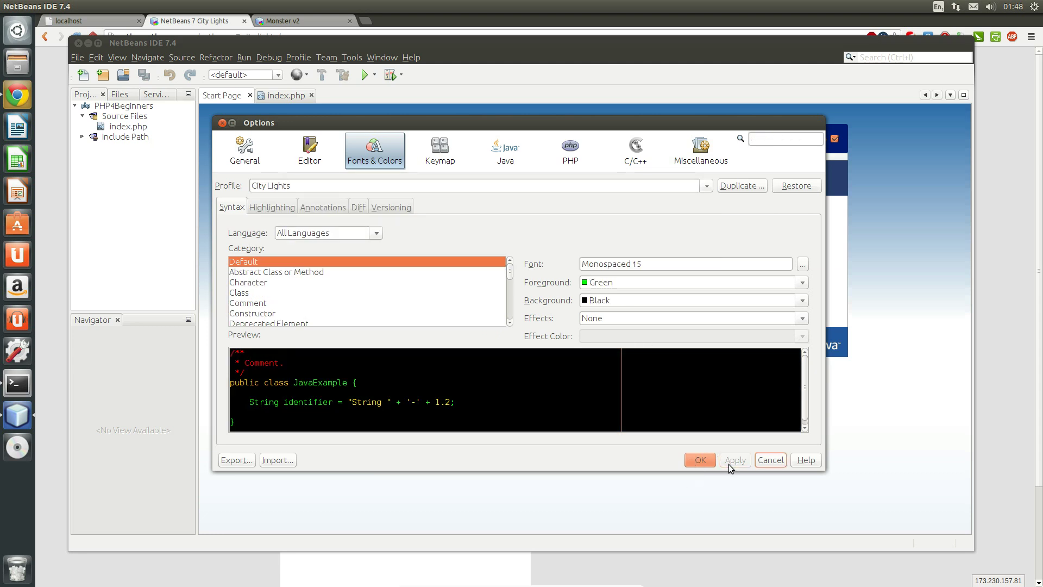
{"action": "left_click", "coordinate": [701, 460]}
- Bring up index.php's Hello World code in the dark City Lights colours
{"action": "left_click", "coordinate": [281, 95]}
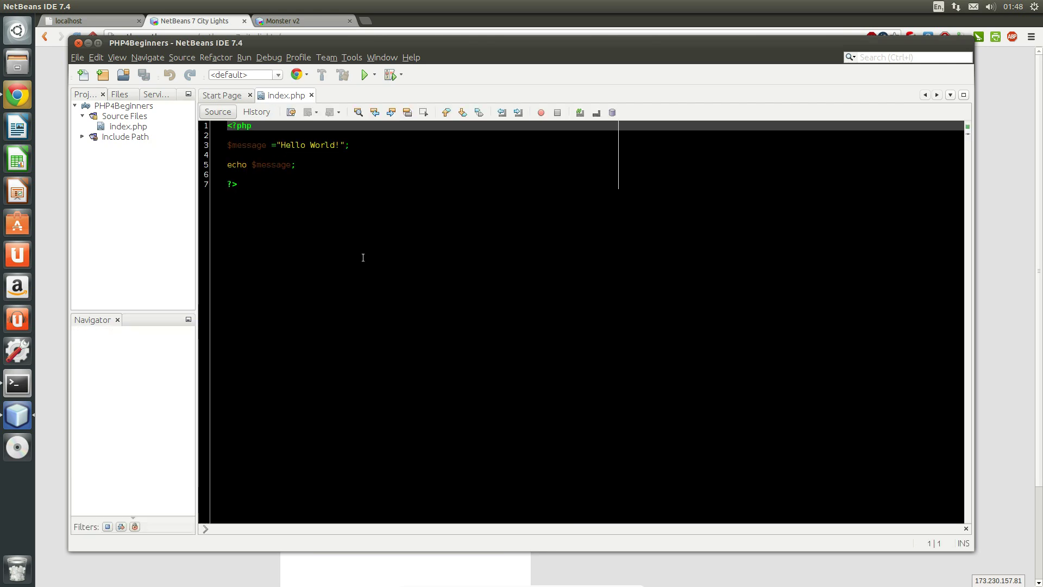
{"action": "left_click", "coordinate": [366, 185]}
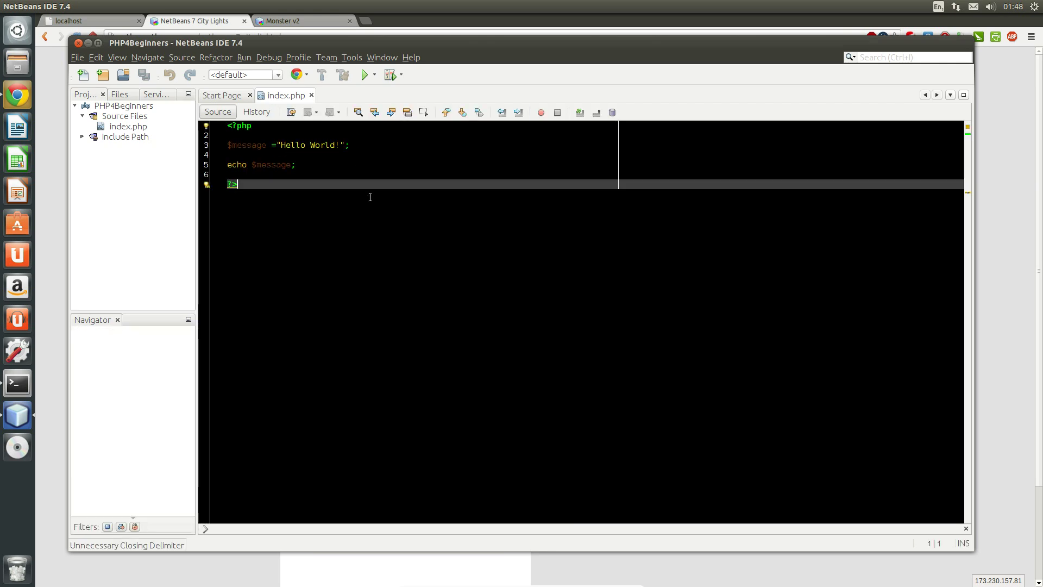